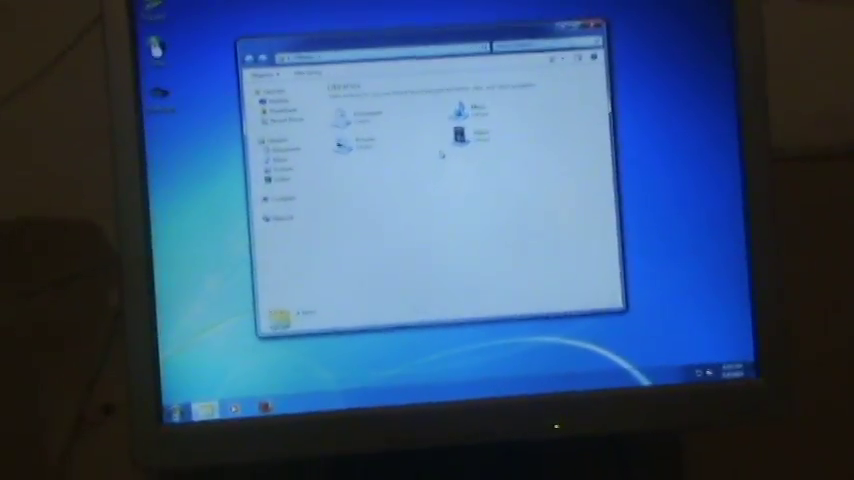
Step: Switch from the Libraries folder window back to the desktop
key(super+Tab)
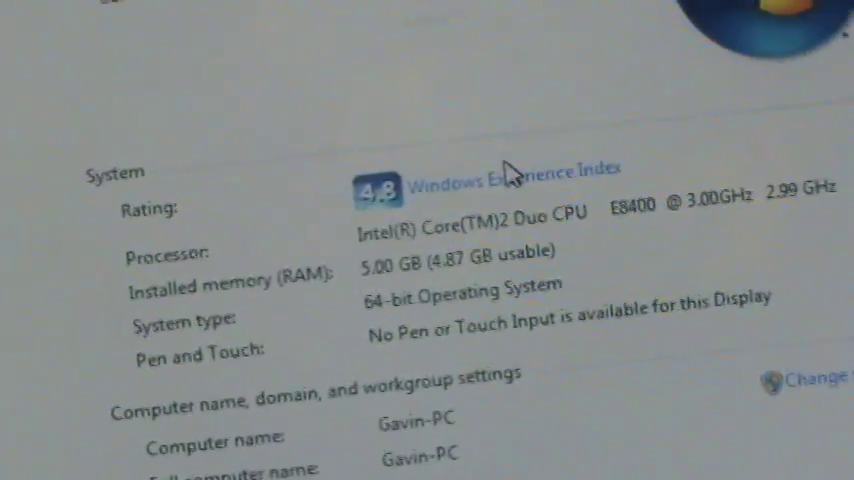
Step: Review the Experience Index score breakdown, close it, and open the user's personal folders from Start
click(510, 175)
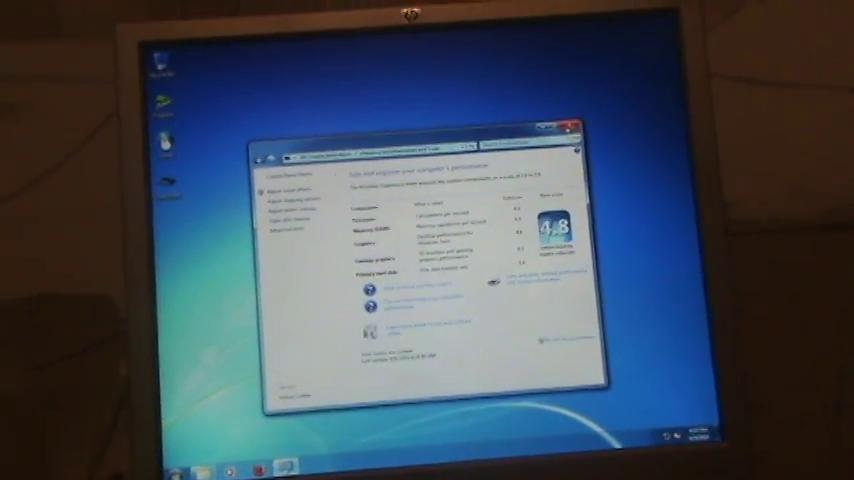
click(578, 131)
key(super)
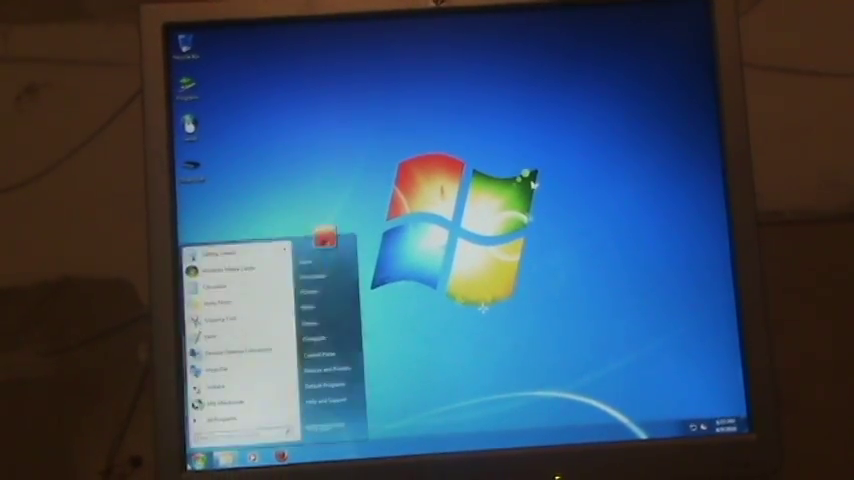
click(369, 262)
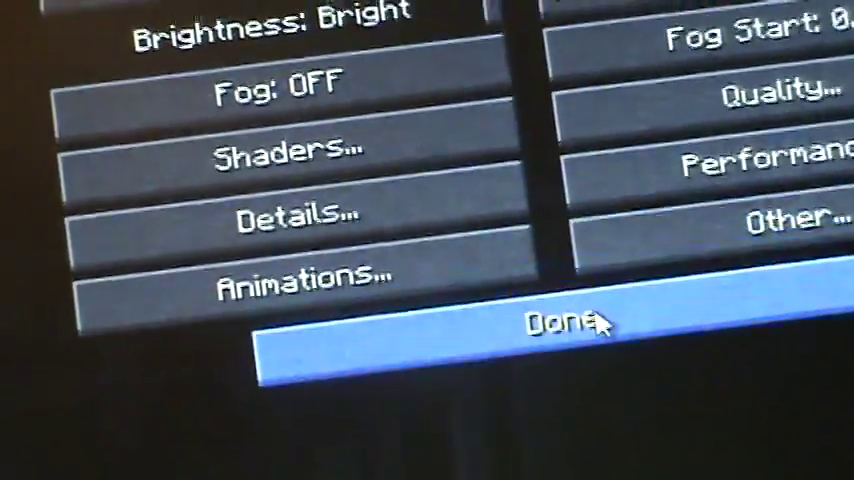
Step: Confirm the video settings with Done to return to the Options menu
click(600, 320)
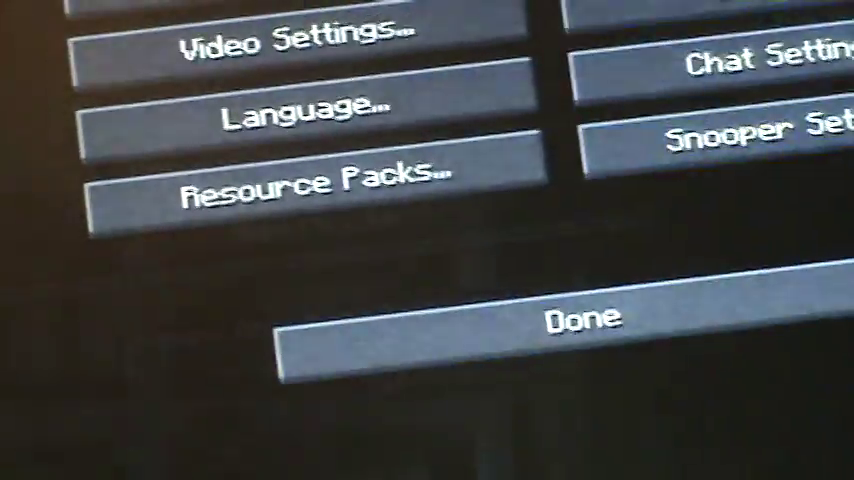